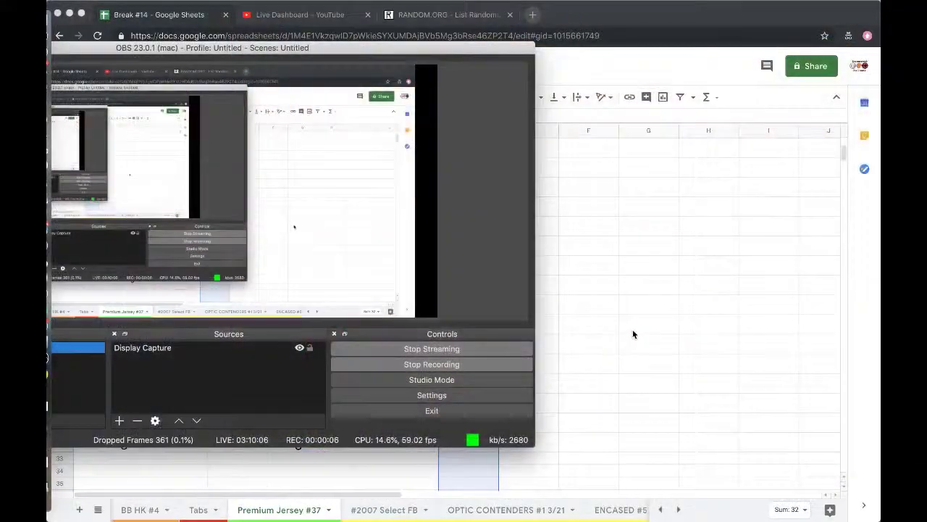
# Review the teams in column A and the participant names in column C on the Premium Jersey #37 sheet, through row 32
pyautogui.click(632, 333)
pyautogui.scroll(5, 308, 322)
pyautogui.click(333, 189)
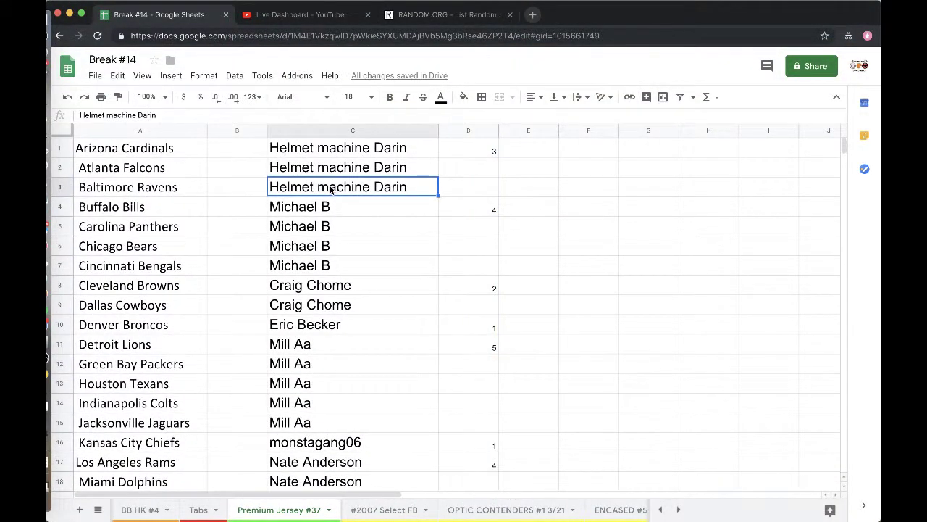
pyautogui.scroll(-5, 331, 206)
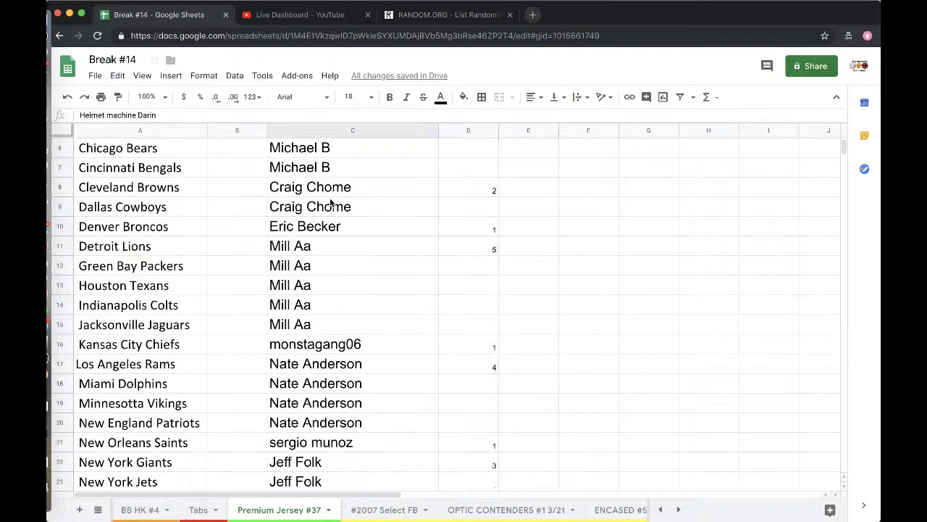
pyautogui.scroll(-5, 330, 202)
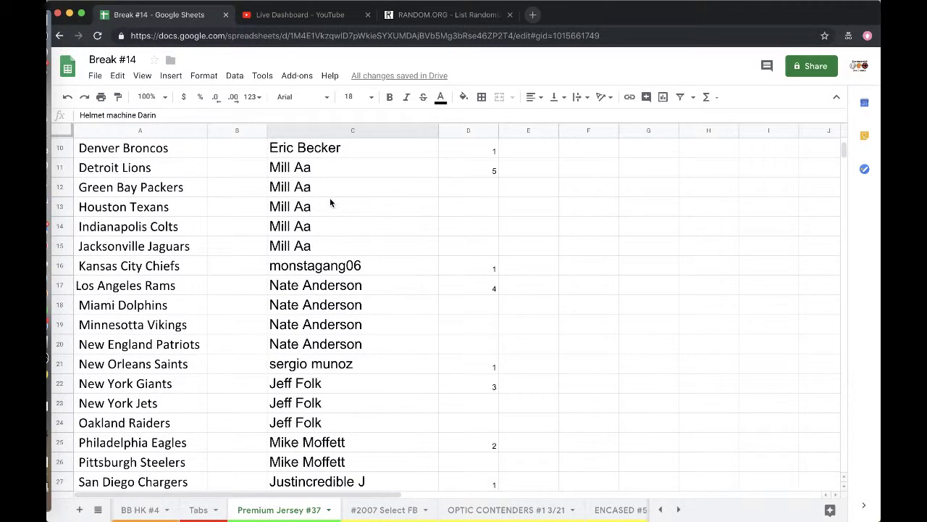
pyautogui.scroll(-5, 329, 202)
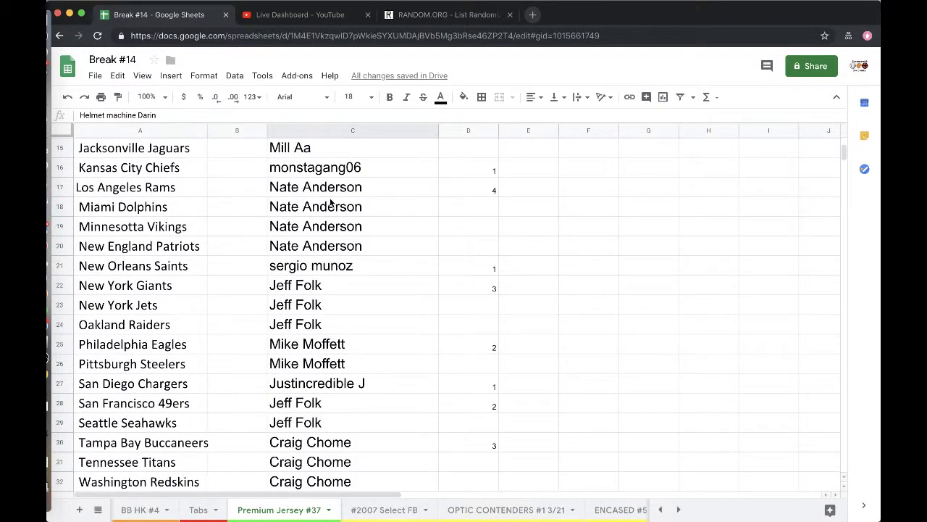
pyautogui.scroll(-2, 331, 202)
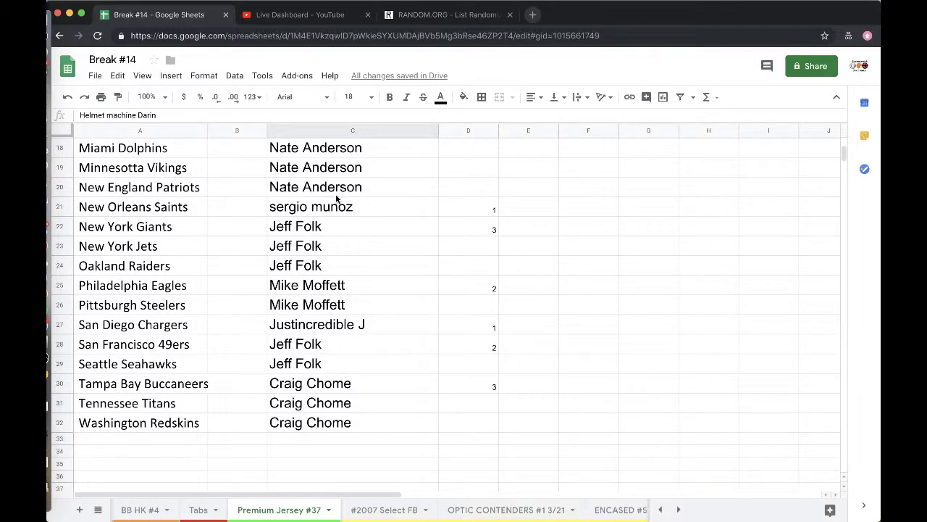
# Copy the entire column C of participant names
pyautogui.click(309, 129)
pyautogui.hotkey('ctrl', 'c')
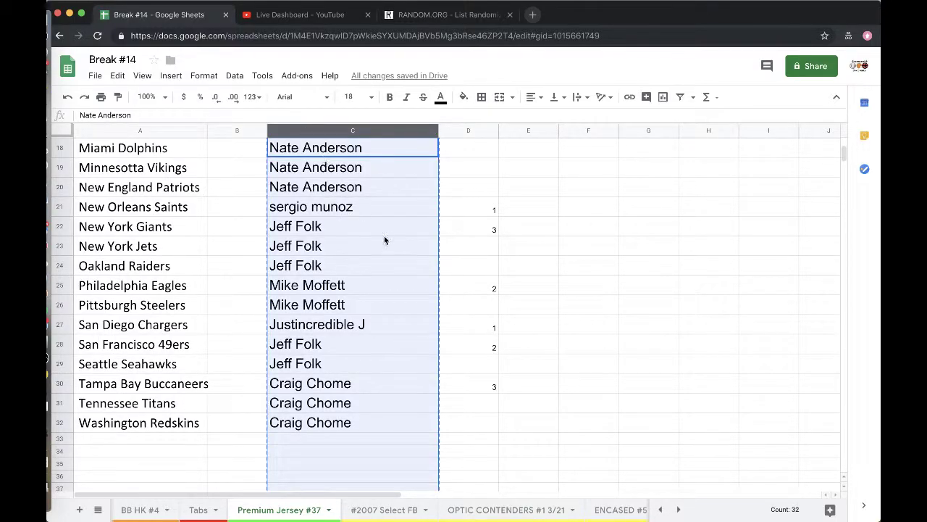
pyautogui.scroll(15, 384, 235)
# Load a fresh RANDOM.ORG List Randomizer form and paste the copied participant names as the list items
pyautogui.click(399, 17)
pyautogui.click(389, 35)
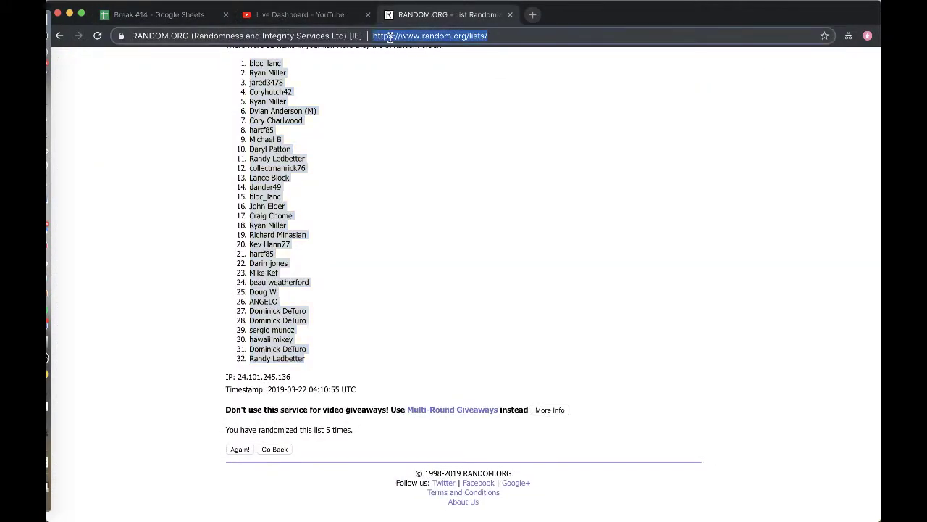
pyautogui.press('Return')
pyautogui.click(255, 326)
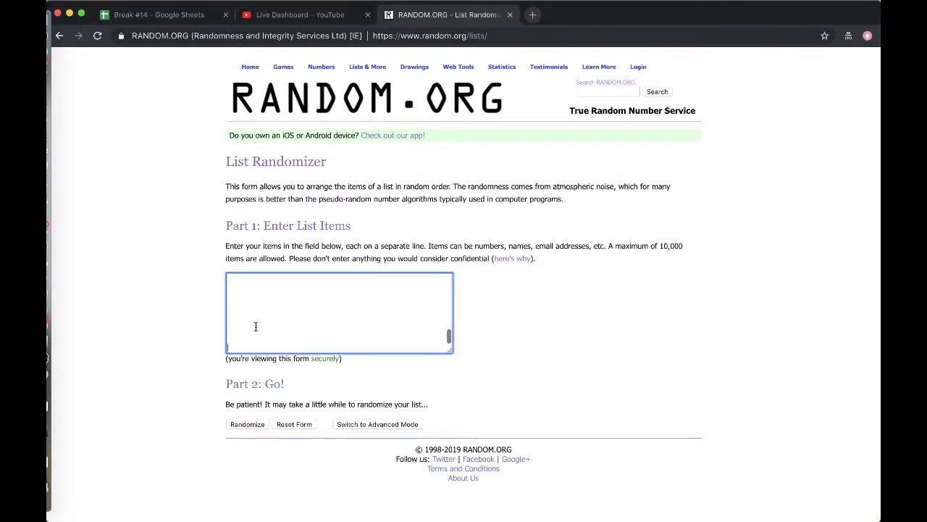
# Randomize the participant list five times
pyautogui.click(247, 424)
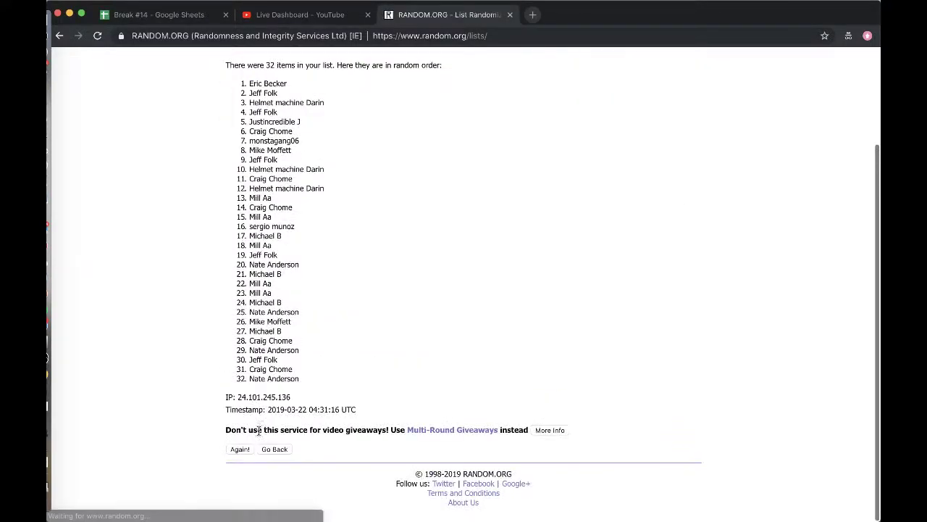
pyautogui.click(241, 449)
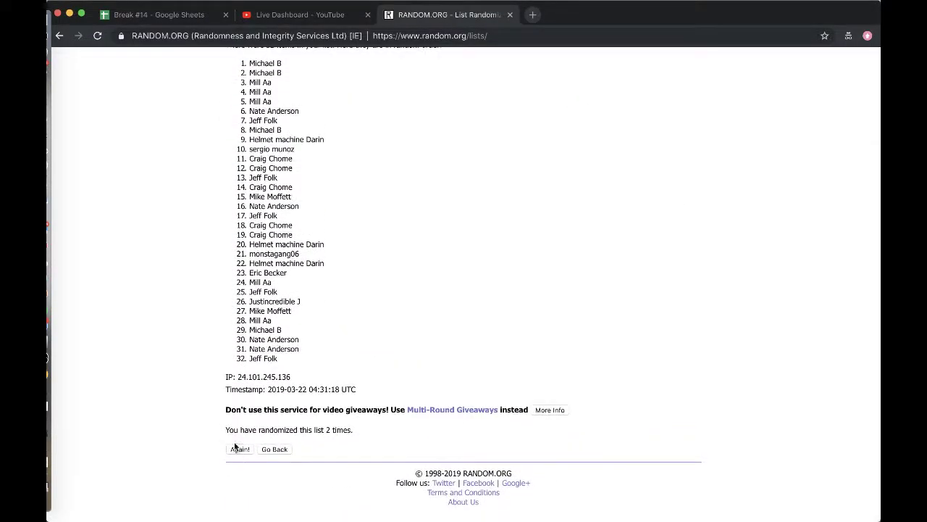
pyautogui.click(233, 452)
pyautogui.click(239, 449)
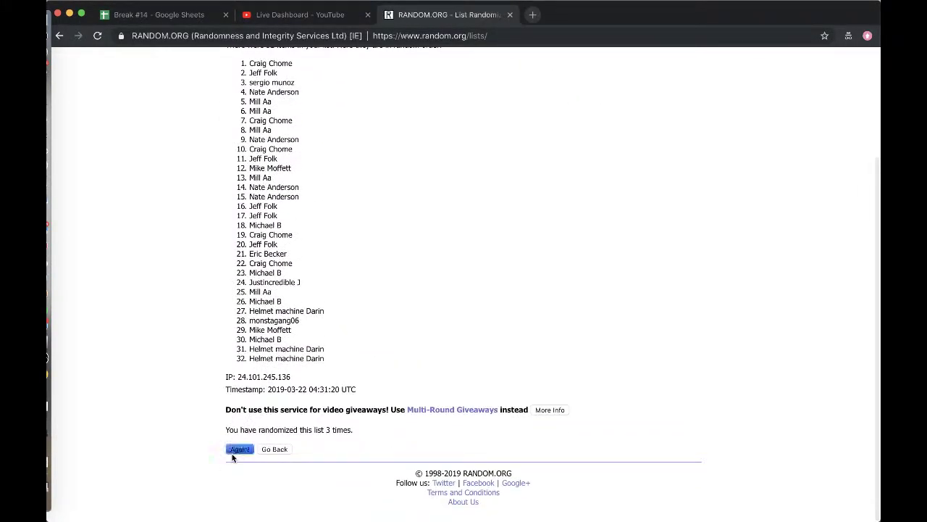
pyautogui.click(238, 449)
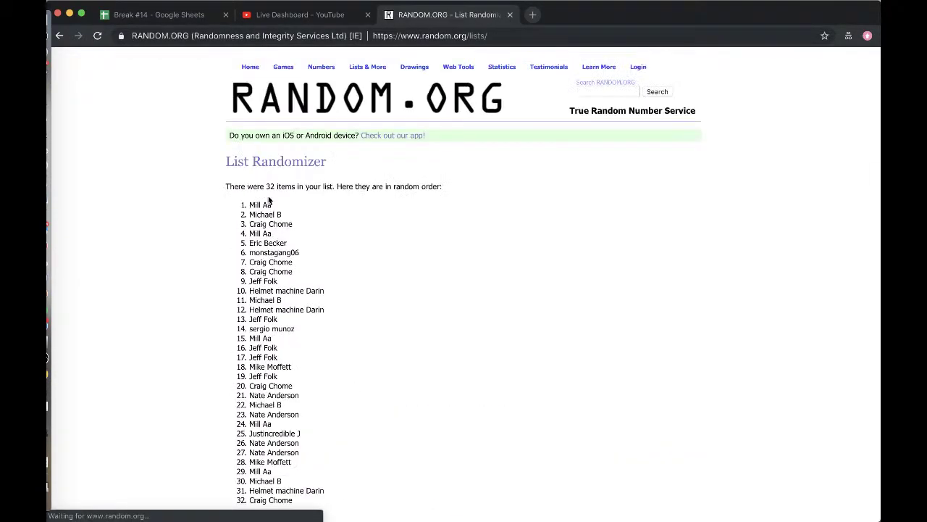
# Copy all 32 randomized names and paste them into column B of the Break #14 spreadsheet, starting at row 1
pyautogui.moveTo(250, 203); pyautogui.dragTo(338, 361)
pyautogui.scroll(-4, 293, 219)
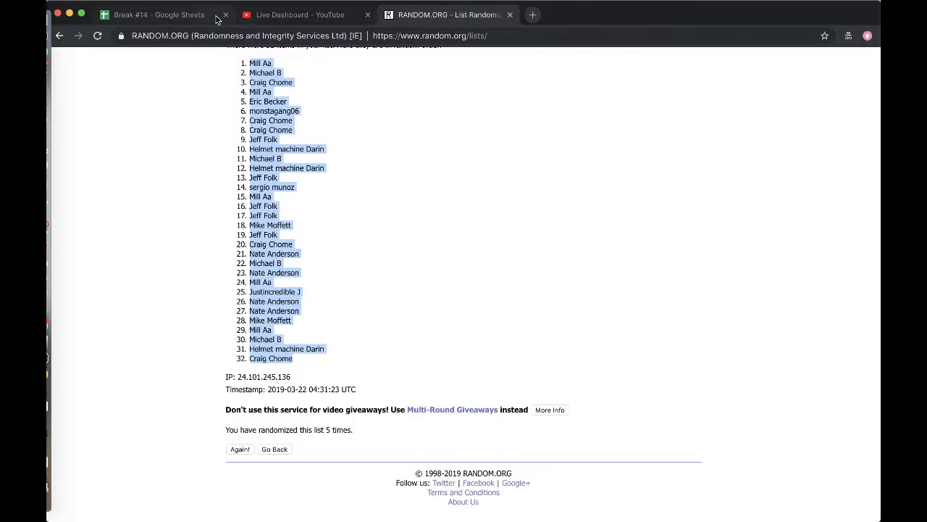
pyautogui.click(166, 14)
pyautogui.click(237, 131)
pyautogui.press('super+v')
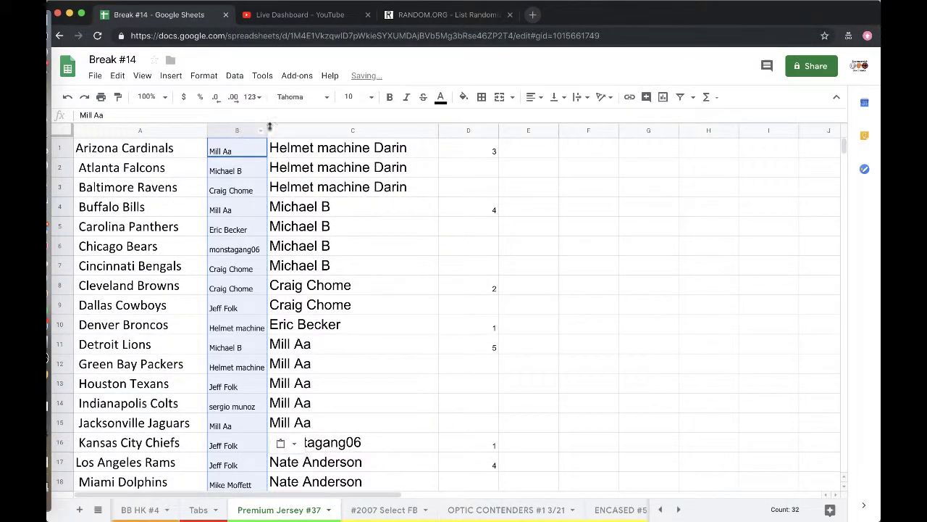
# Set the font size of the names in column B to 18 and fit the column width to them
pyautogui.click(355, 96)
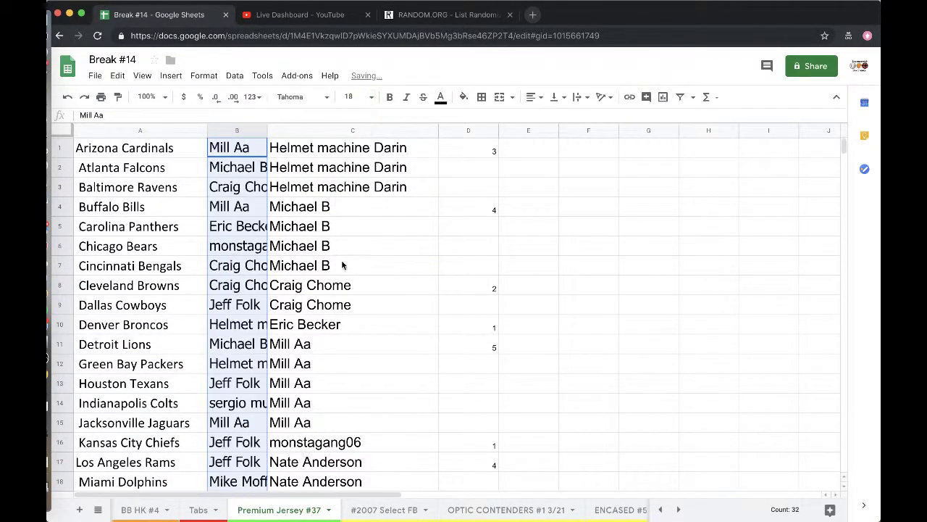
pyautogui.click(352, 275)
pyautogui.doubleClick(267, 134)
pyautogui.click(327, 182)
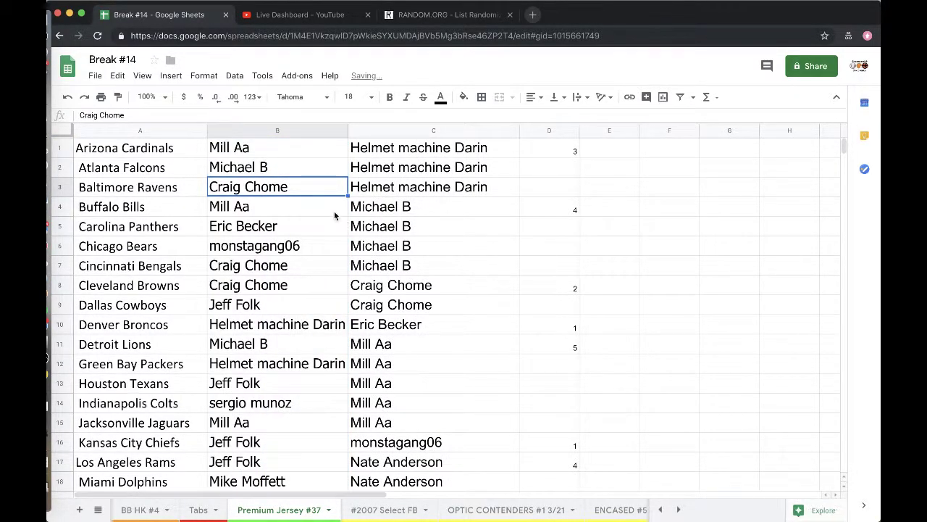
# Read through the randomized name assigned to each team, from Arizona Cardinals to Washington Redskins
pyautogui.scroll(-2, 289, 187)
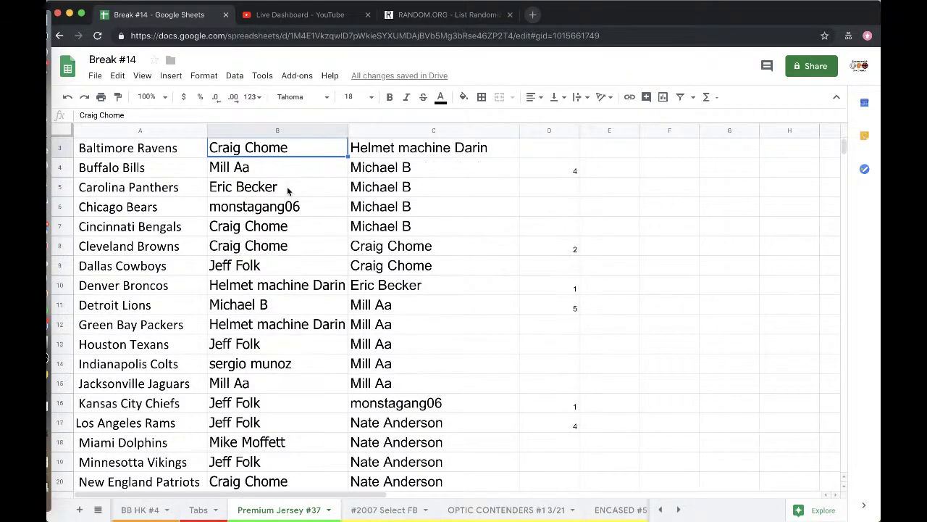
pyautogui.scroll(-1, 288, 190)
pyautogui.scroll(-2, 284, 179)
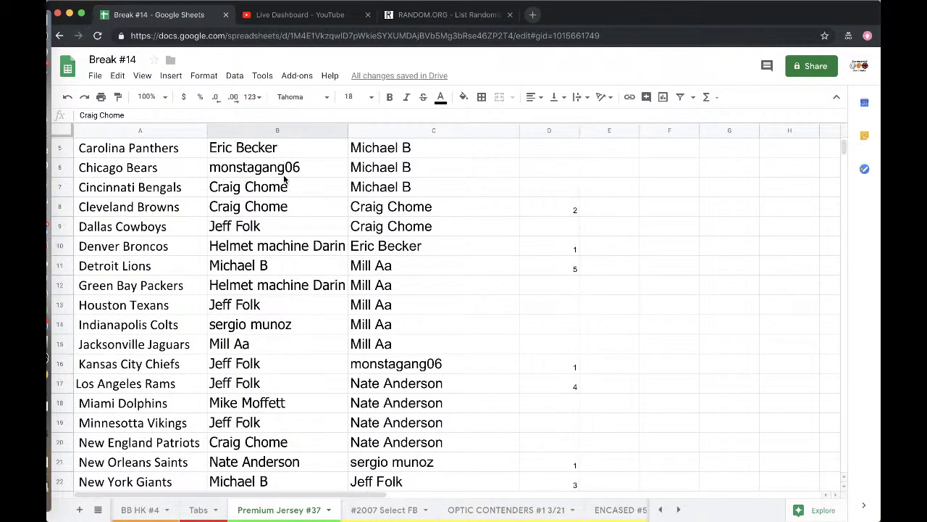
pyautogui.scroll(-1, 275, 183)
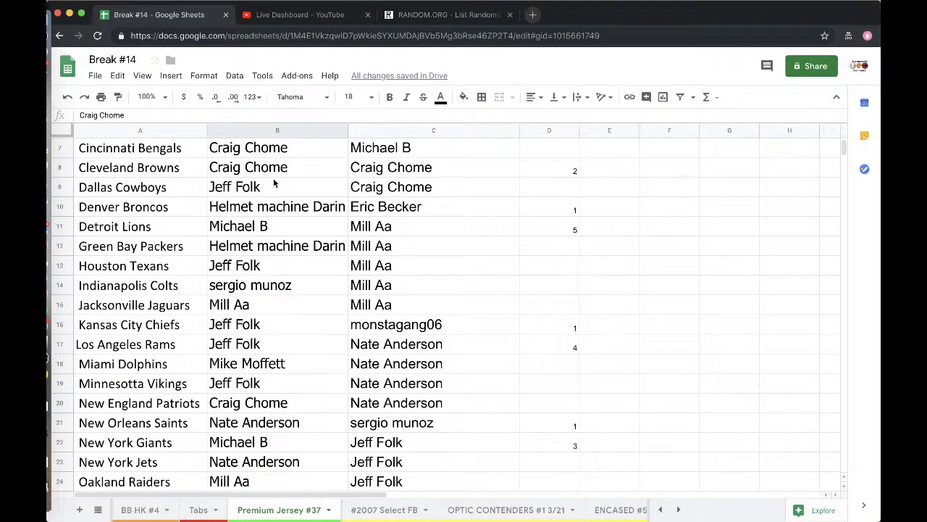
pyautogui.scroll(-4, 273, 174)
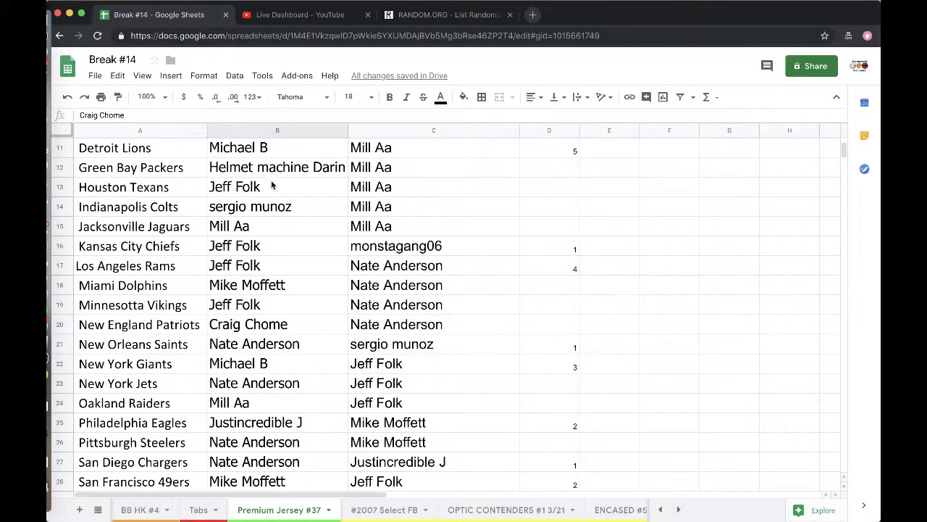
pyautogui.scroll(-2, 271, 181)
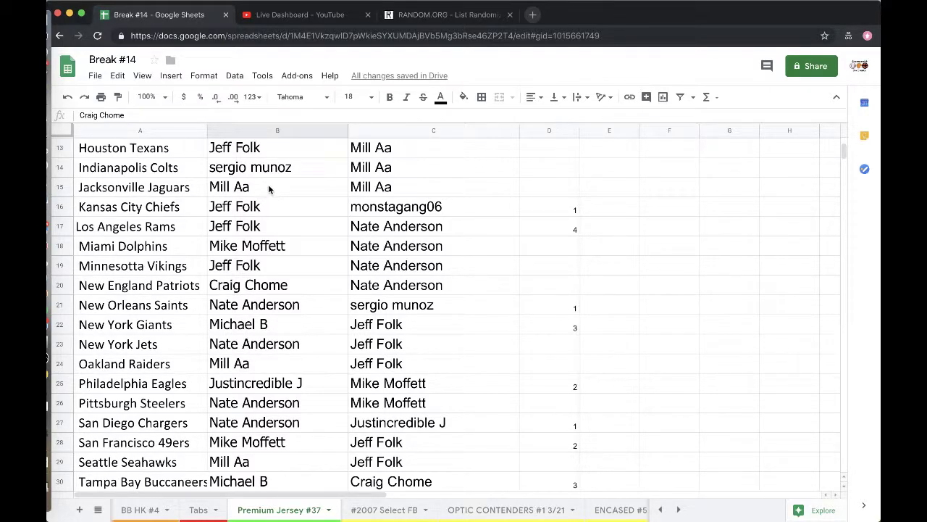
pyautogui.scroll(-3, 270, 184)
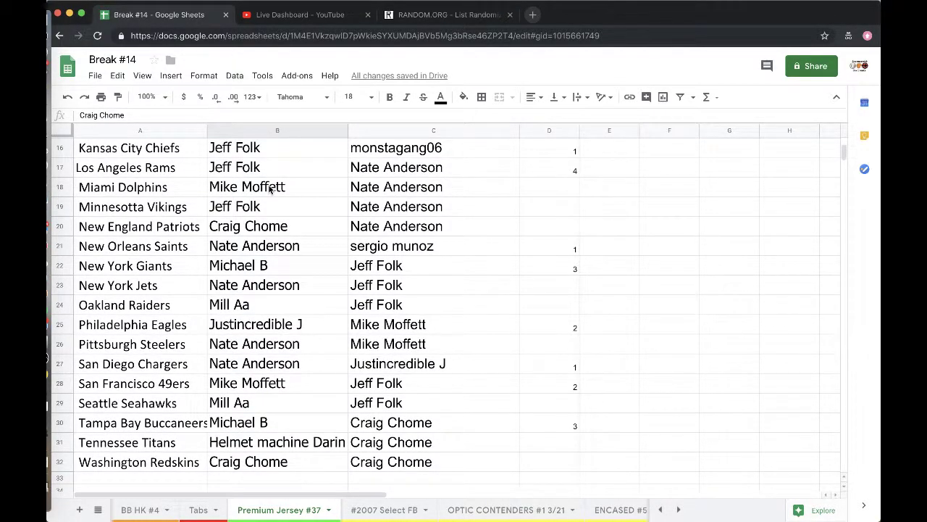
pyautogui.scroll(-2, 270, 188)
pyautogui.scroll(-1, 270, 183)
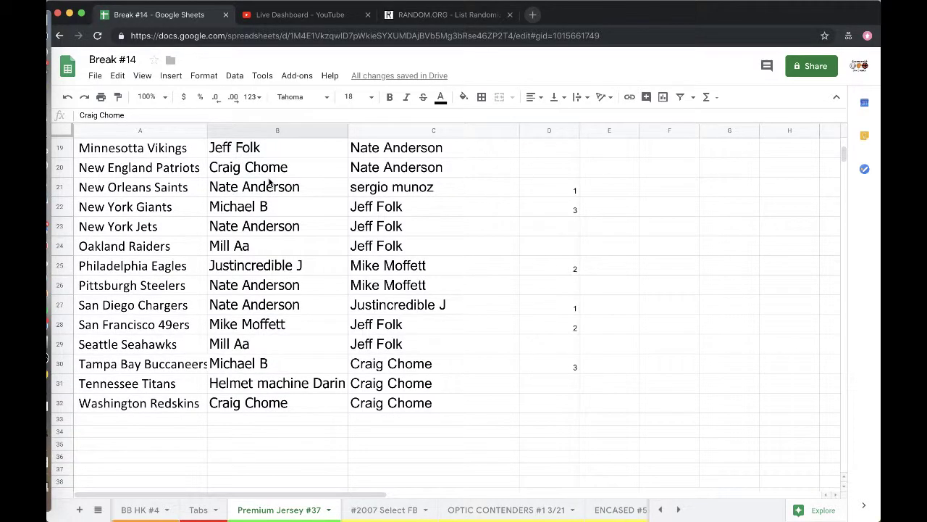
pyautogui.scroll(-1, 269, 204)
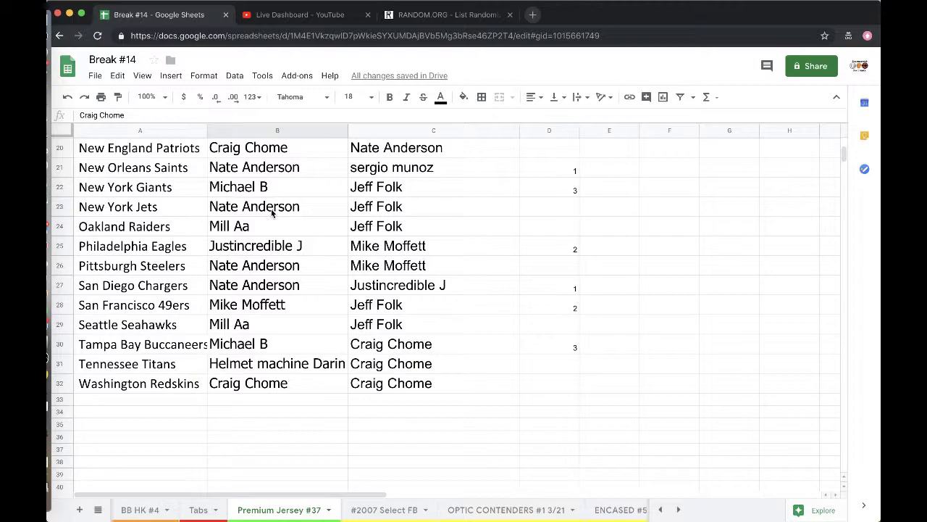
pyautogui.scroll(-1, 272, 216)
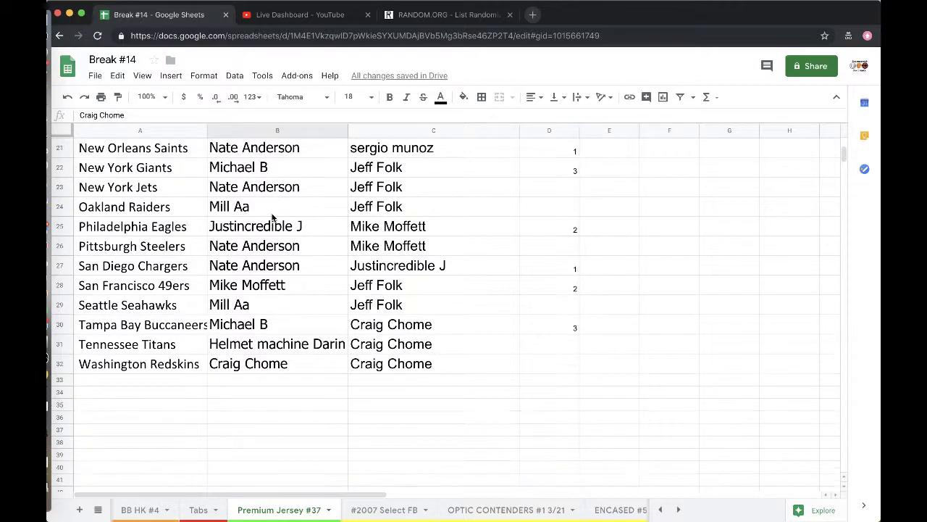
pyautogui.scroll(-1, 272, 217)
pyautogui.scroll(-1, 272, 217)
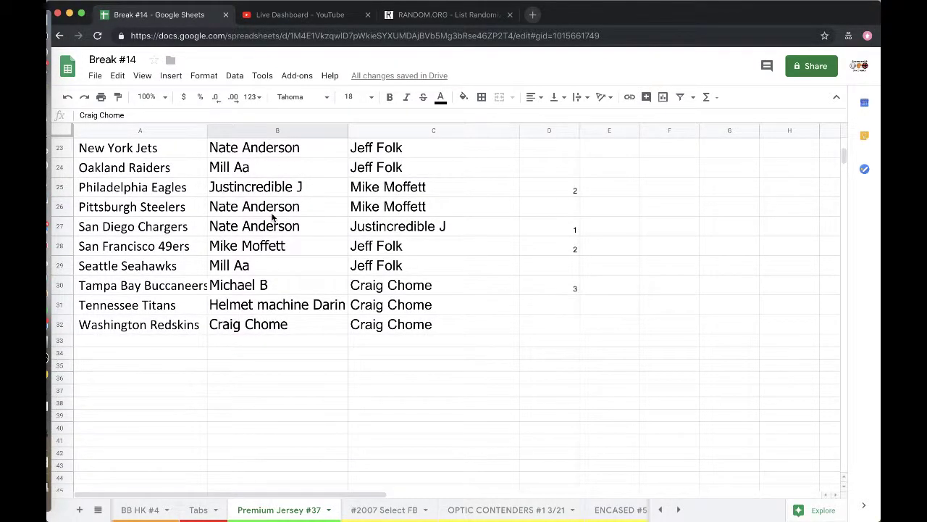
pyautogui.scroll(-1, 273, 217)
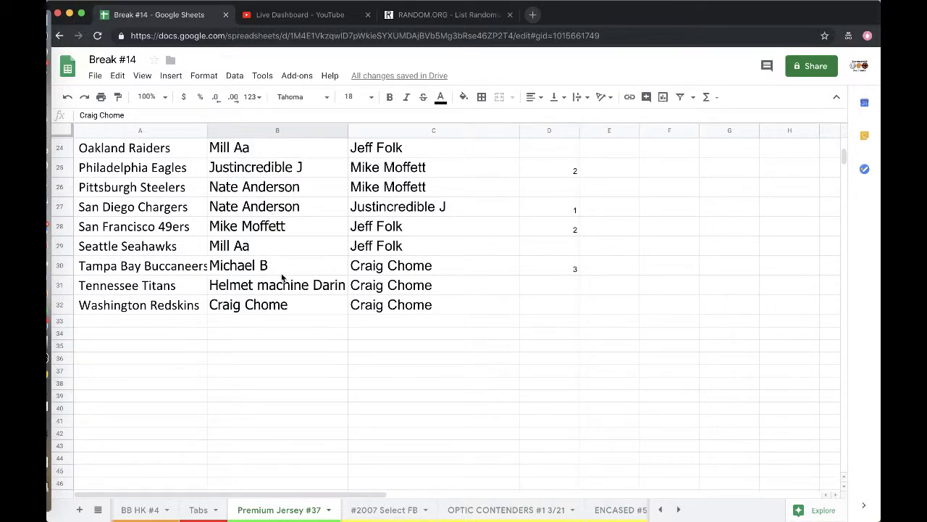
pyautogui.scroll(7, 282, 277)
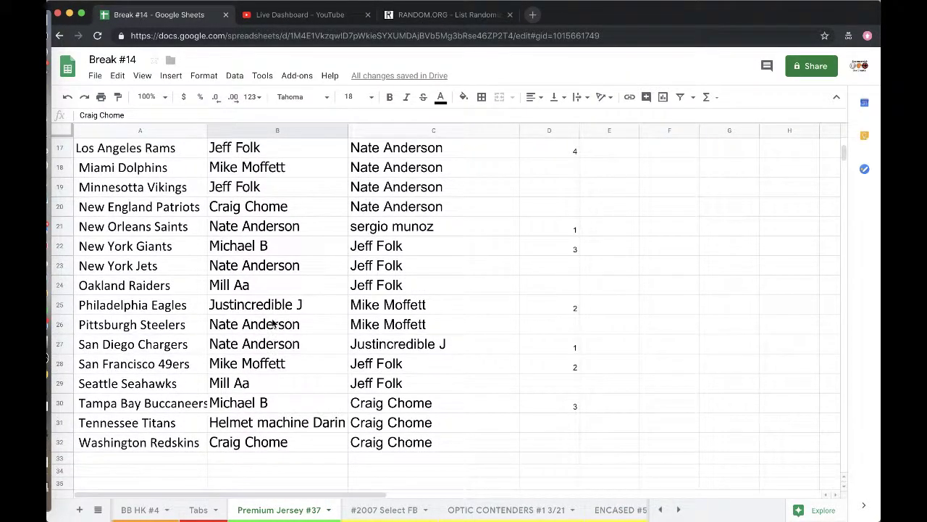
pyautogui.scroll(5, 272, 323)
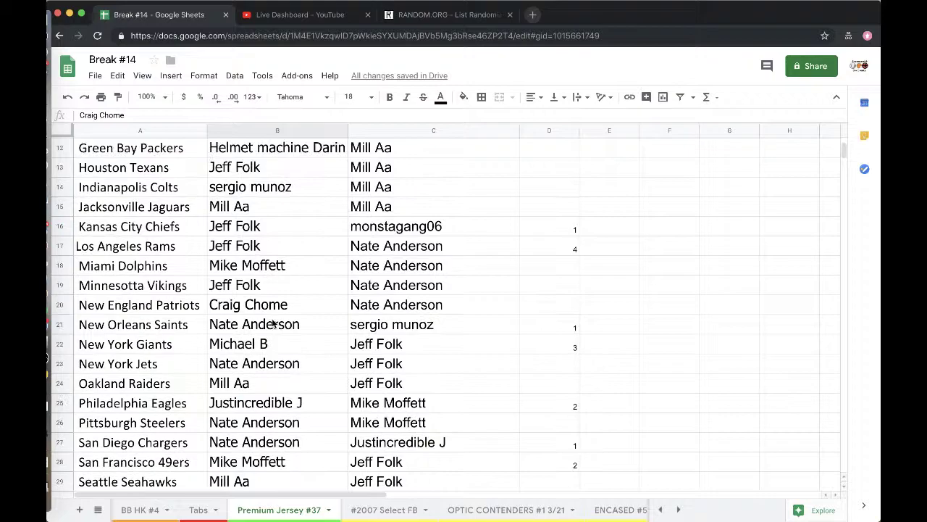
pyautogui.scroll(11, 274, 324)
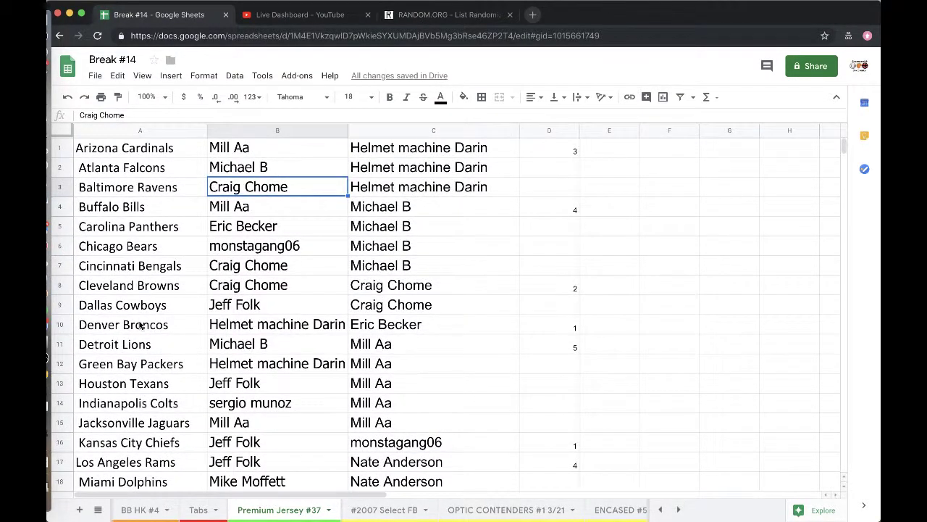
# Return to the Break #14 spreadsheet and fill the column B cell of the Kansas City Chiefs row with red
pyautogui.click(63, 357)
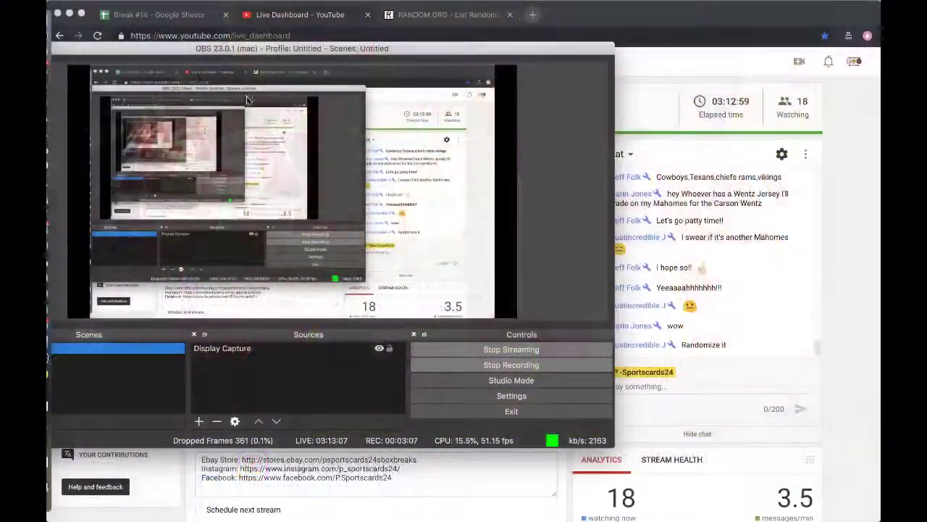
pyautogui.click(172, 16)
pyautogui.scroll(-1, 208, 249)
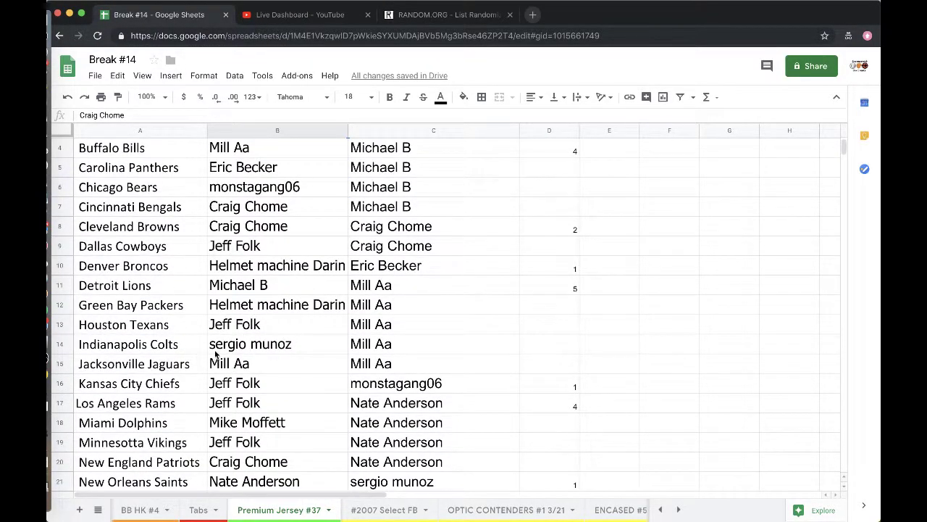
pyautogui.scroll(-1, 221, 340)
pyautogui.click(247, 326)
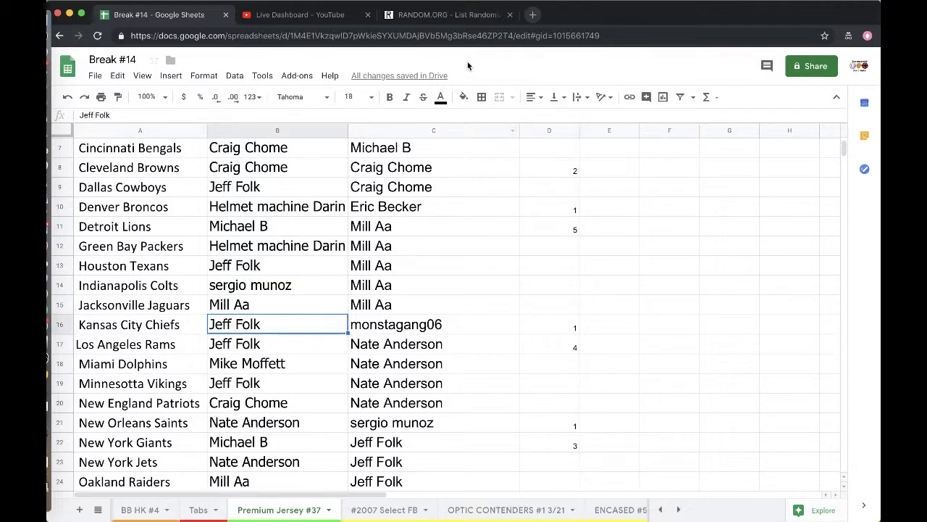
pyautogui.click(464, 97)
pyautogui.click(480, 152)
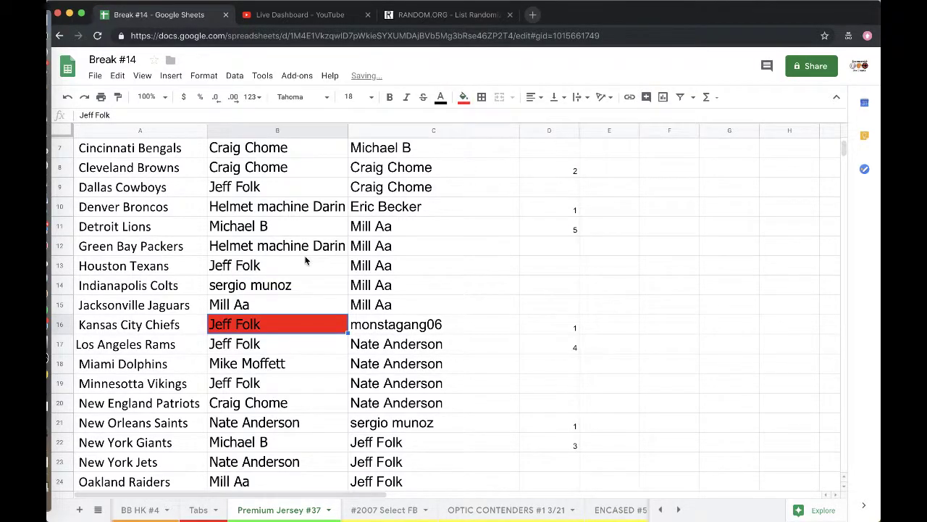
pyautogui.scroll(-1, 305, 257)
pyautogui.scroll(3, 350, 308)
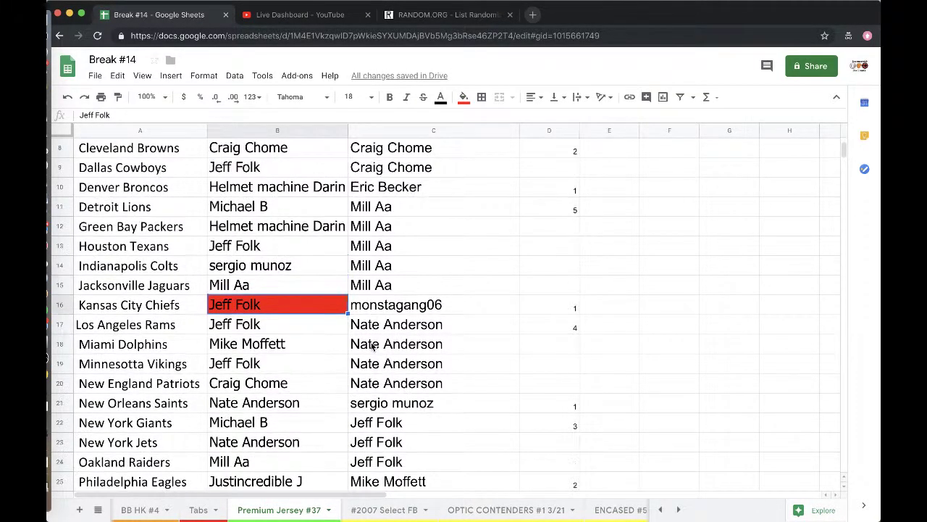
# Copy the whole participant list in column C of the Premium Jersey #37 sheet and check it through row 32
pyautogui.click(382, 133)
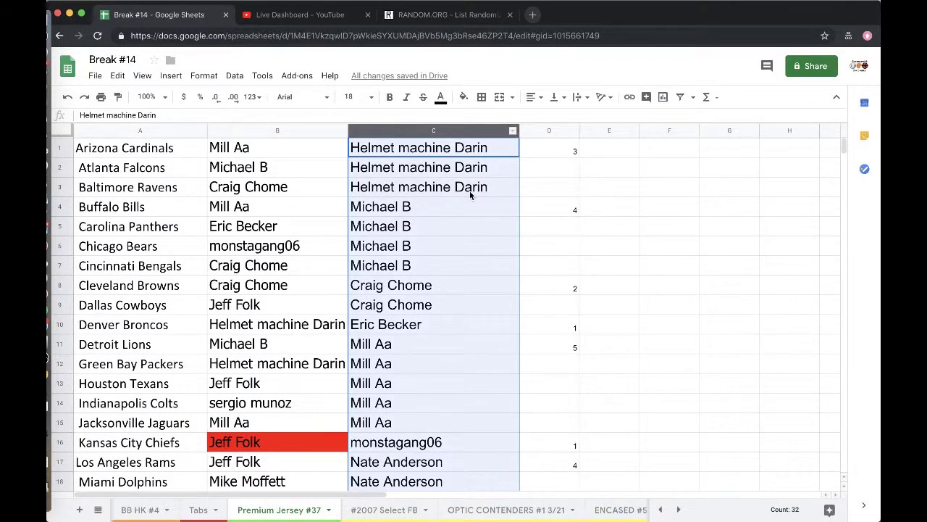
pyautogui.hotkey('ctrl', 'c')
pyautogui.scroll(-5, 458, 266)
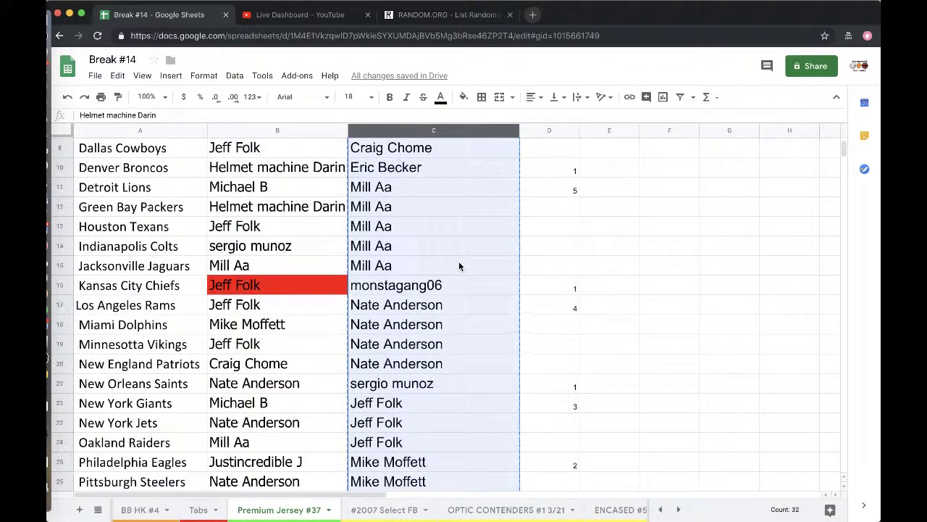
pyautogui.scroll(-1, 445, 355)
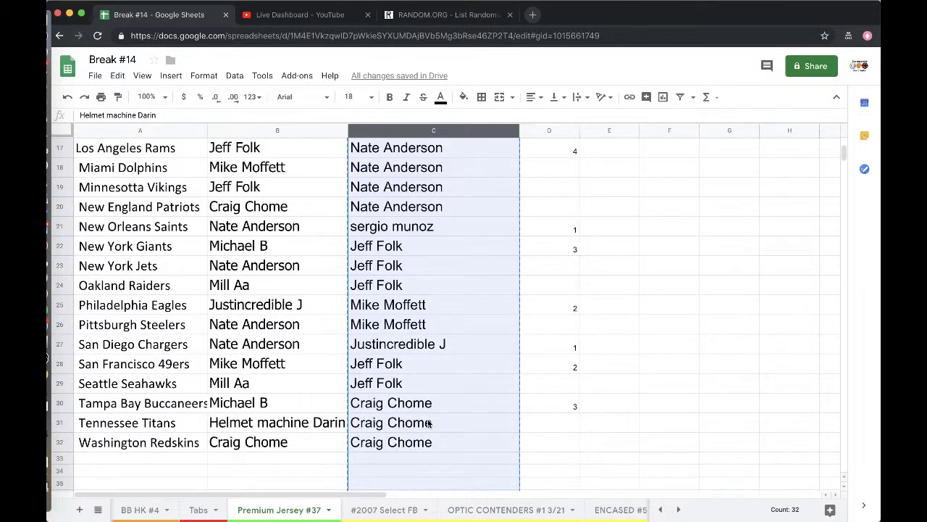
pyautogui.scroll(4, 427, 421)
pyautogui.scroll(3, 428, 419)
# Switch to RANDOM.ORG, enter the copied participant list as new items in the List Randomizer and randomize it five times
pyautogui.click(434, 16)
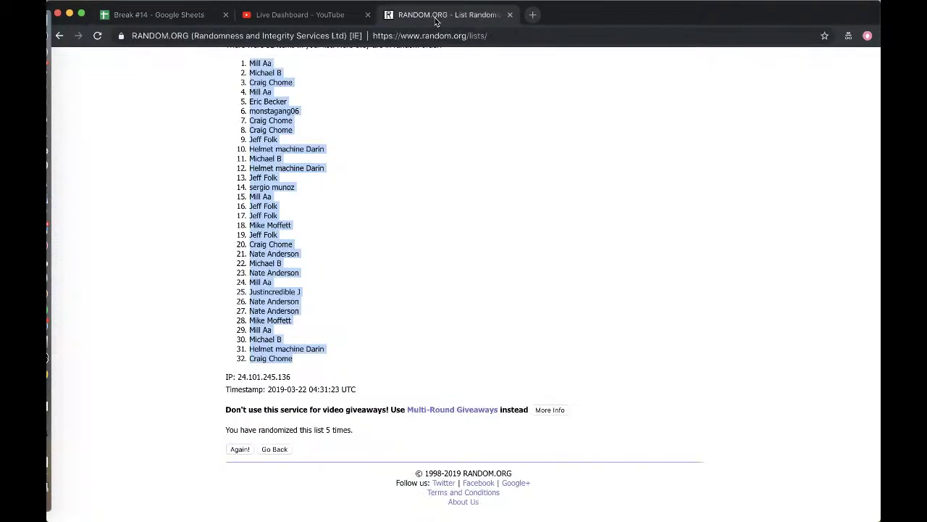
pyautogui.press('Return')
pyautogui.click(255, 315)
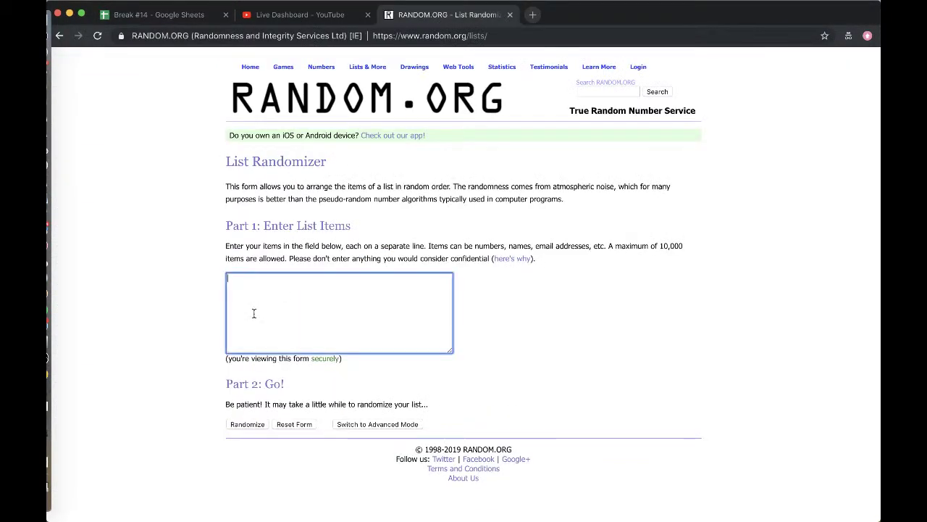
pyautogui.click(241, 426)
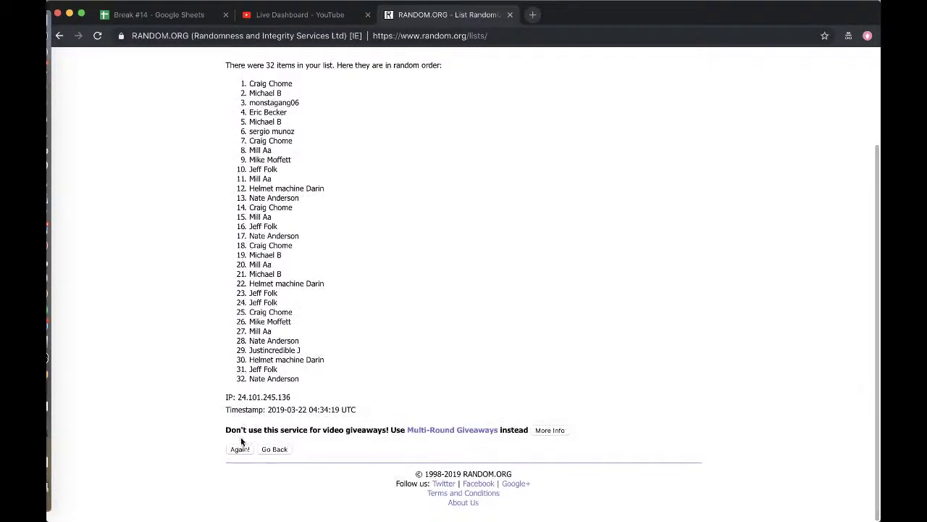
pyautogui.click(239, 500)
pyautogui.click(240, 460)
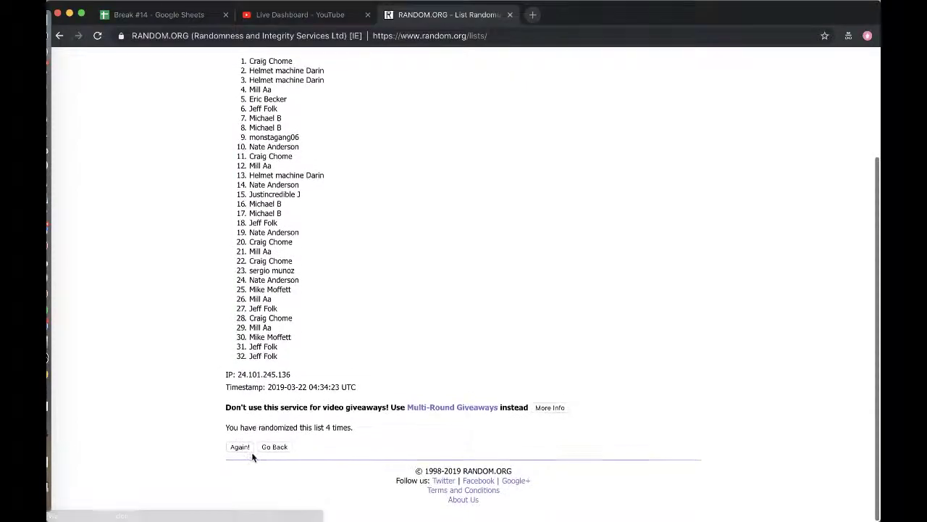
pyautogui.click(240, 449)
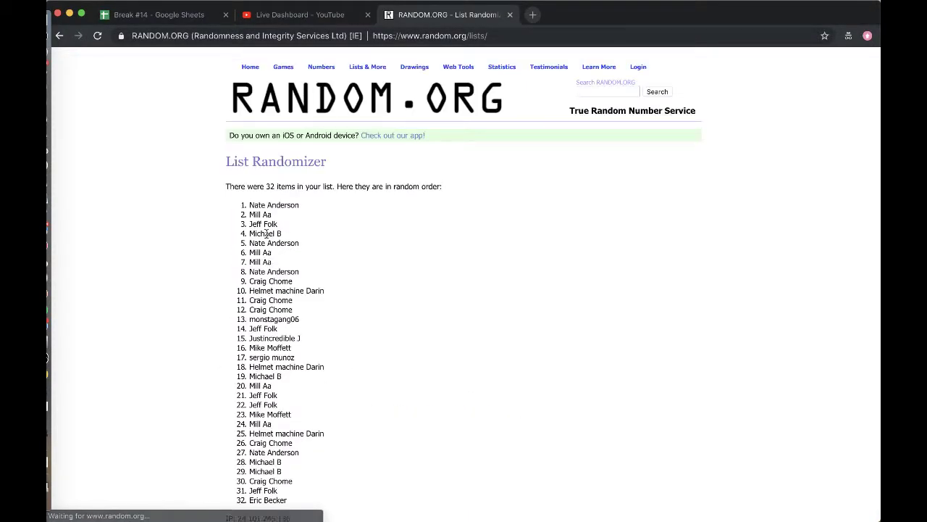
# Copy the first name of the randomized list and paste it into cell C11 of the BB FB #79 sheet in Break #14
pyautogui.tripleClick(251, 205)
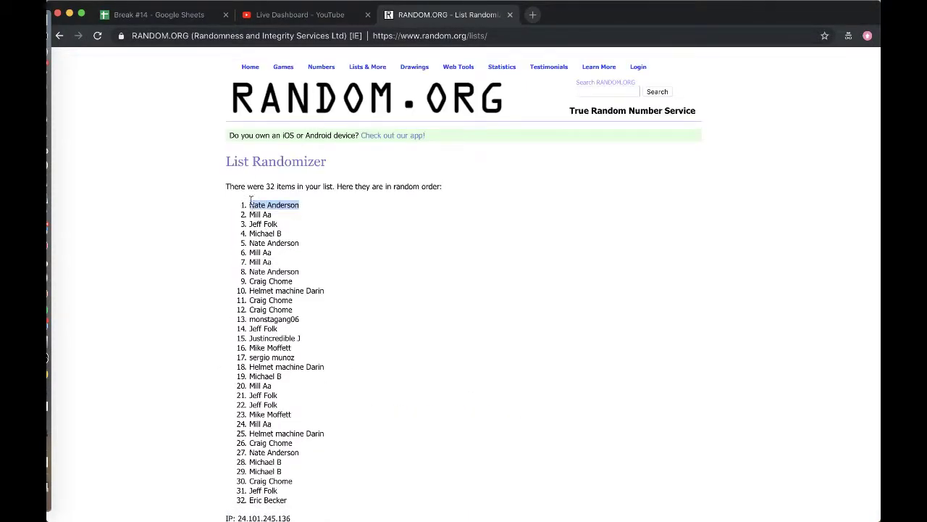
pyautogui.click(194, 13)
pyautogui.scroll(2, 285, 509)
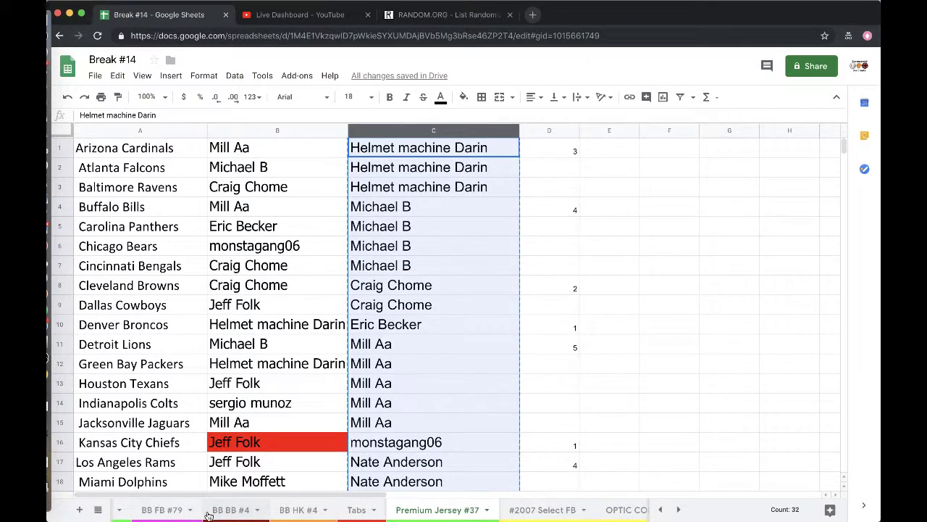
pyautogui.click(178, 511)
pyautogui.click(378, 340)
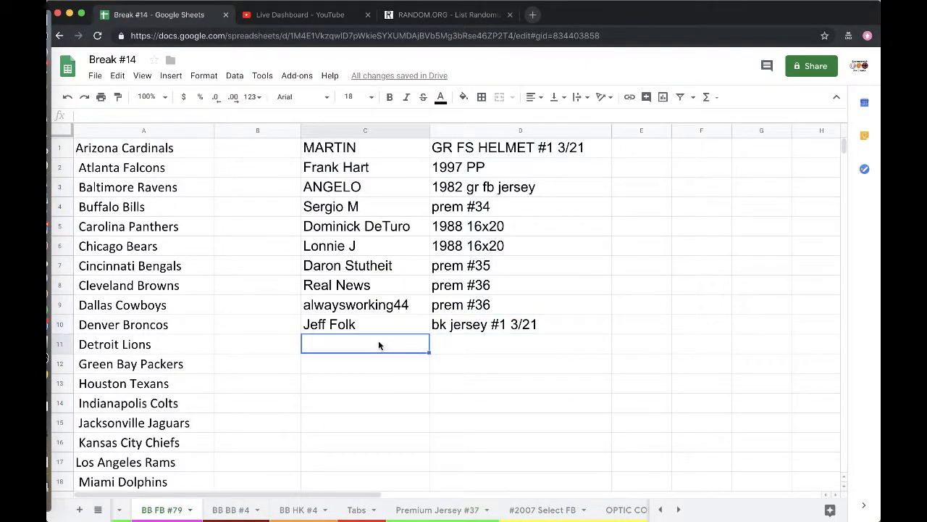
pyautogui.hotkey('ctrl', 'v')
# Set the font size of the pasted name in cell C11 to 18
pyautogui.click(441, 372)
pyautogui.click(401, 349)
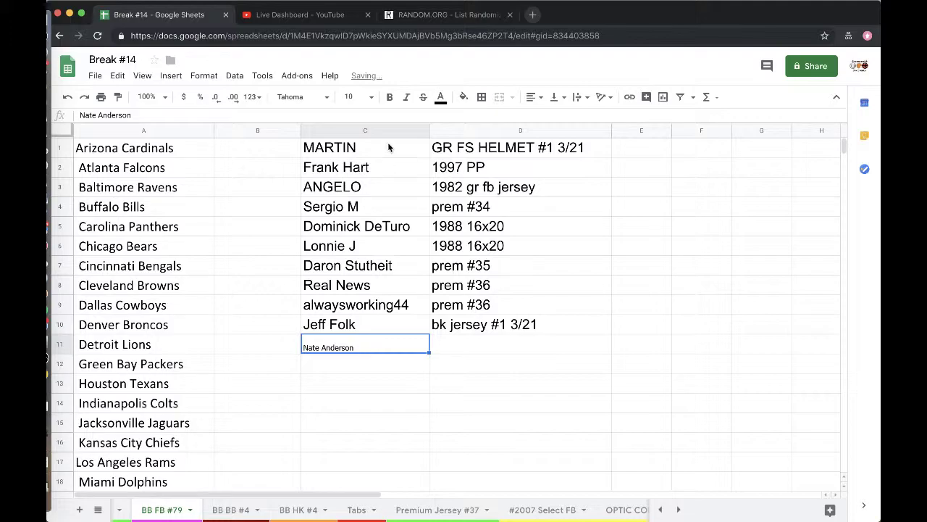
pyautogui.click(350, 97)
pyautogui.click(352, 270)
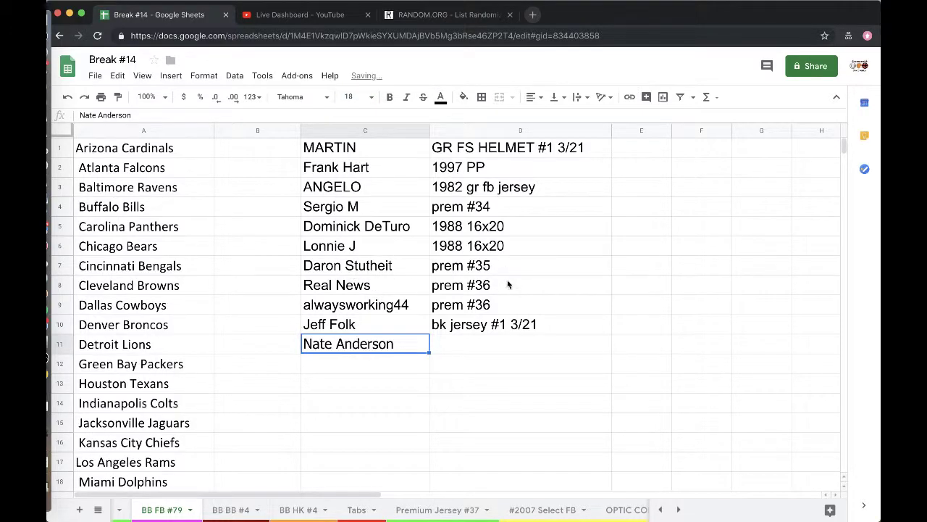
# Copy the "prem #36" entry from cell D9 into D11 beside the new name and change it to "prem #37"
pyautogui.click(488, 306)
pyautogui.click(464, 339)
pyautogui.hotkey('ctrl', 'v')
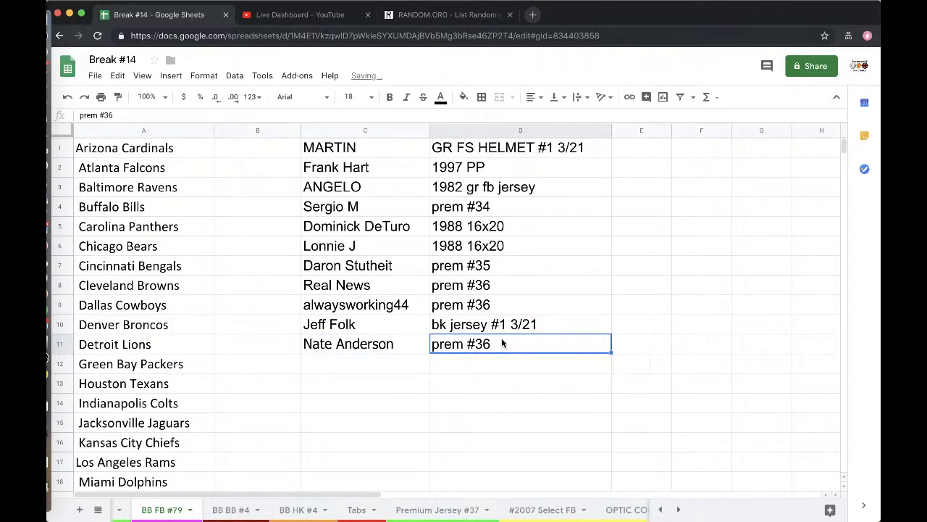
pyautogui.doubleClick(501, 339)
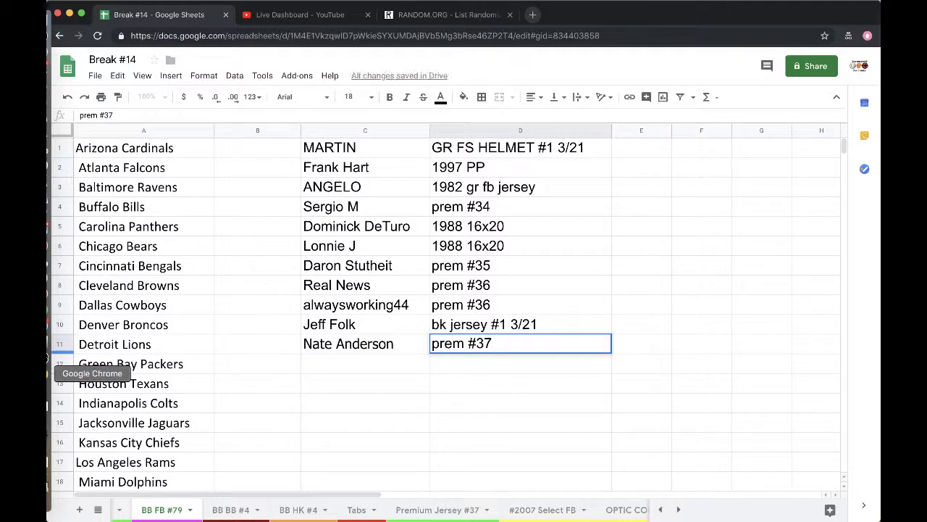